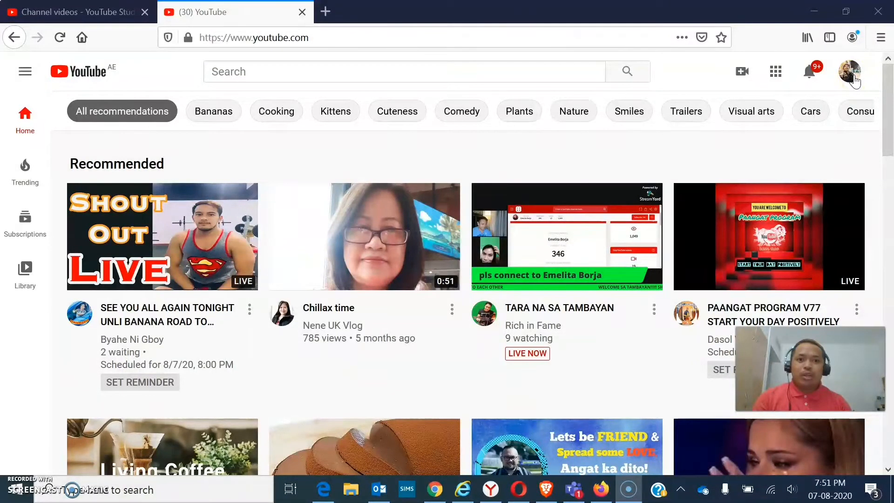
- Open the Go live page for the channel in YouTube Studio and dismiss the browser's slow-page notice
left_click(850, 72)
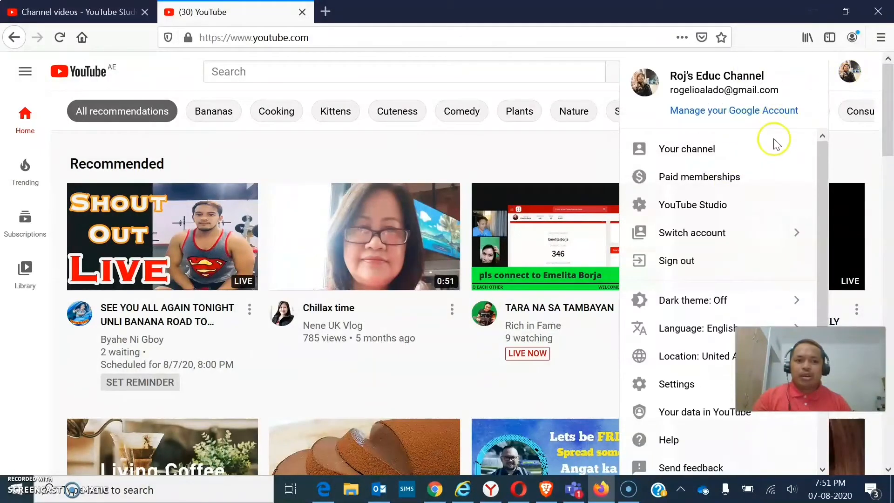
left_click(870, 150)
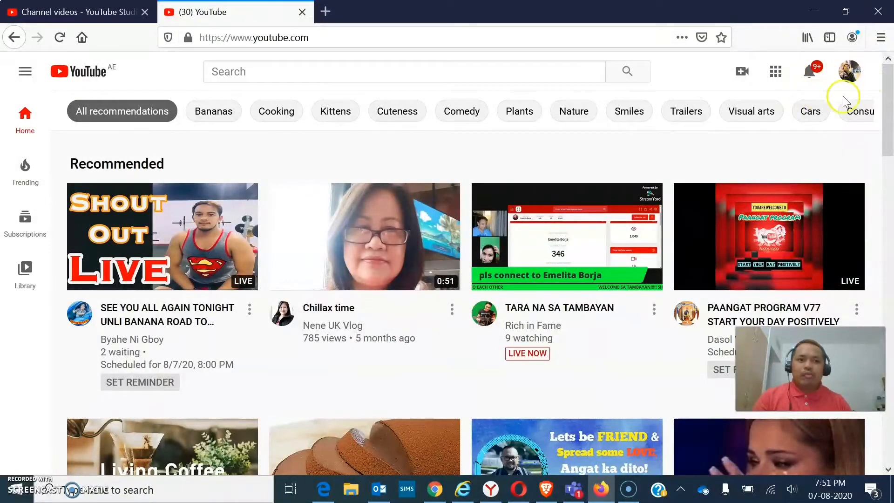
left_click(740, 75)
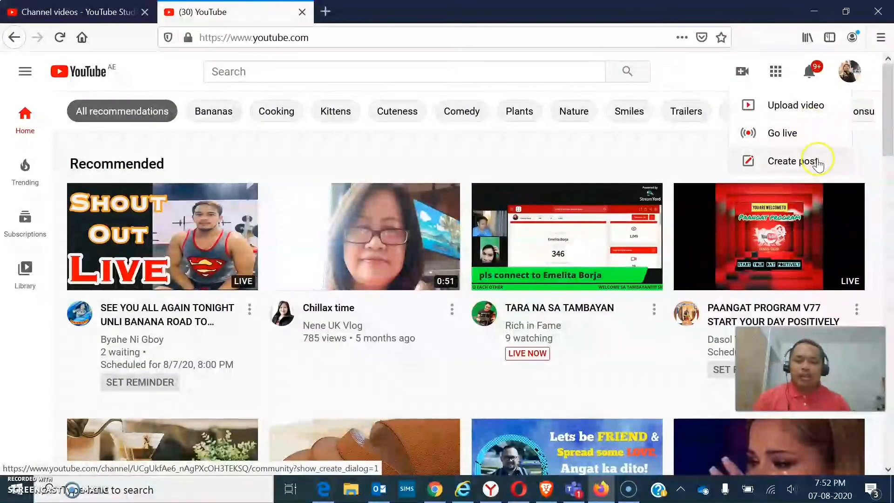
left_click(786, 136)
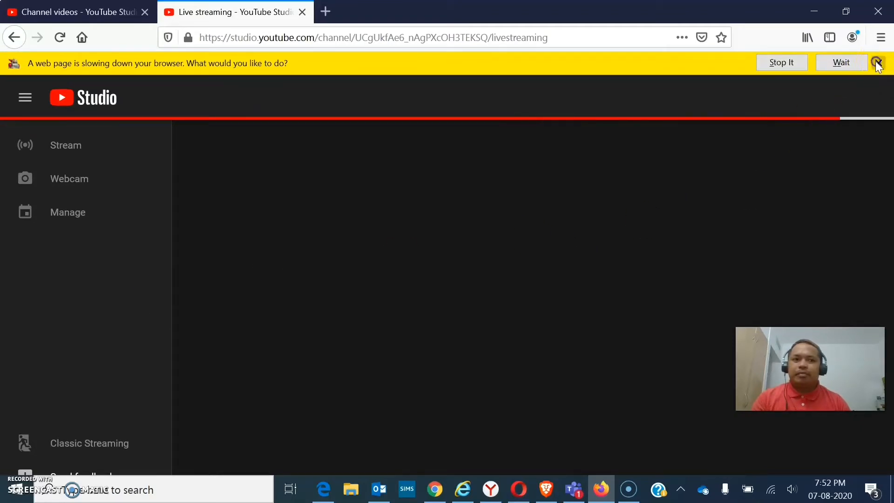
left_click(879, 63)
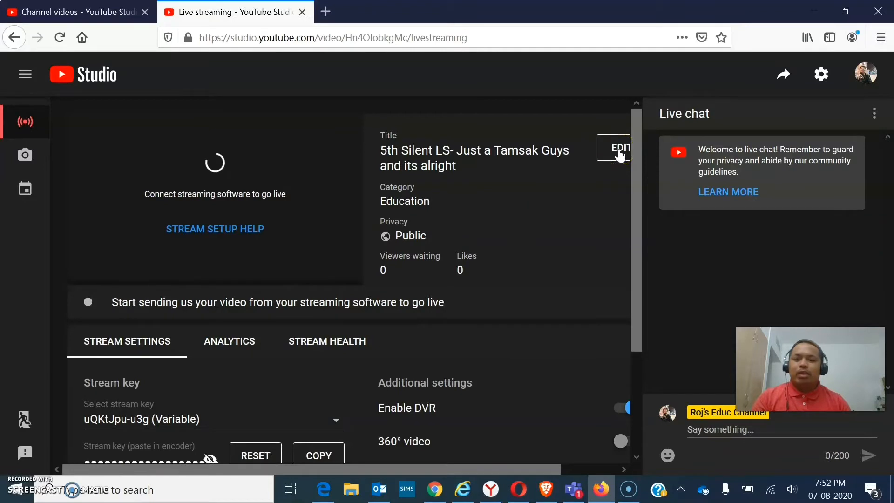
- Change the stream title to "Live stream 101" and save the stream details
left_click(619, 154)
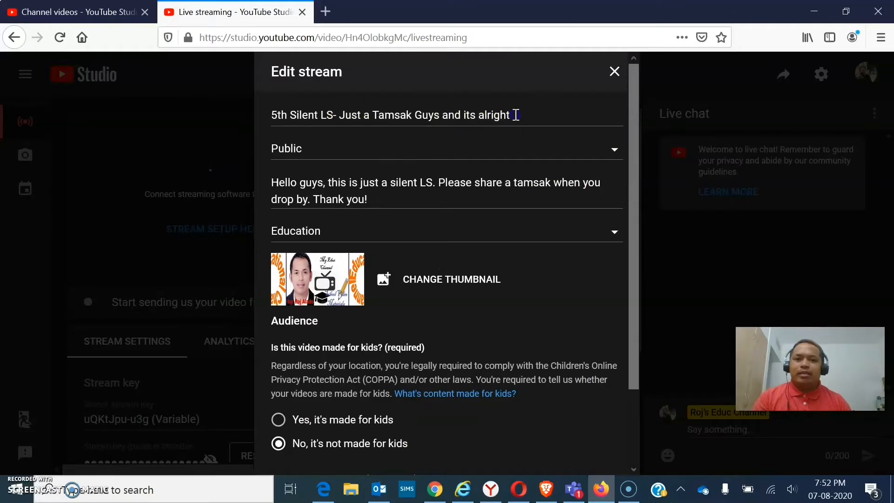
triple_click(274, 115)
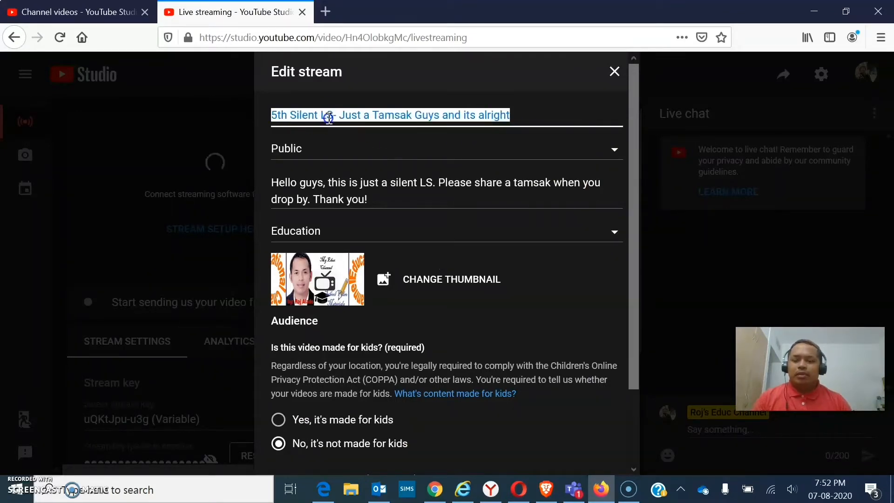
type("L")
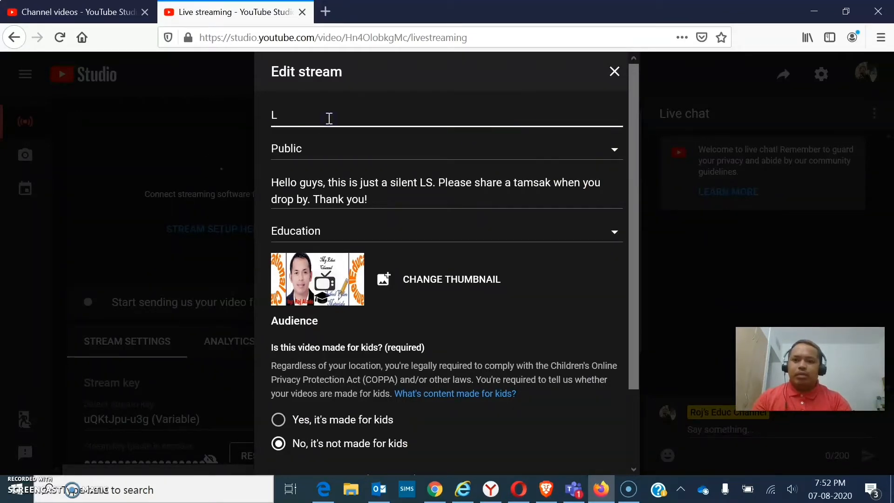
type("ibve")
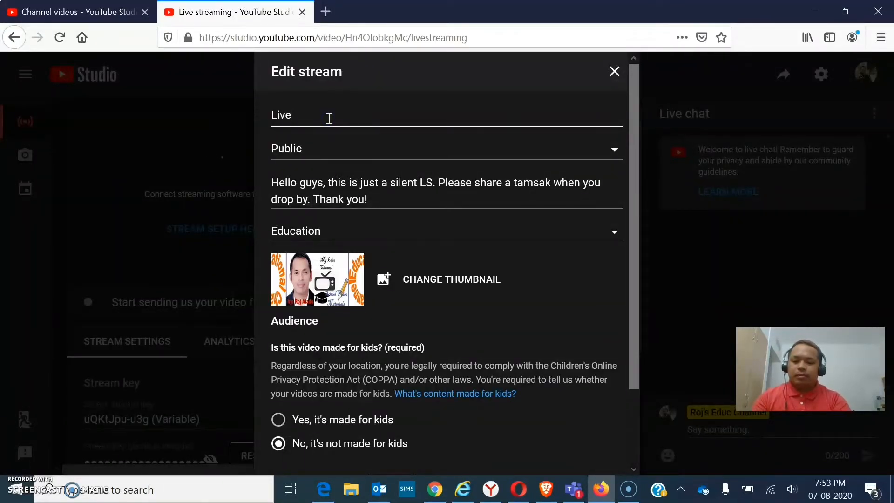
type(" stream 101")
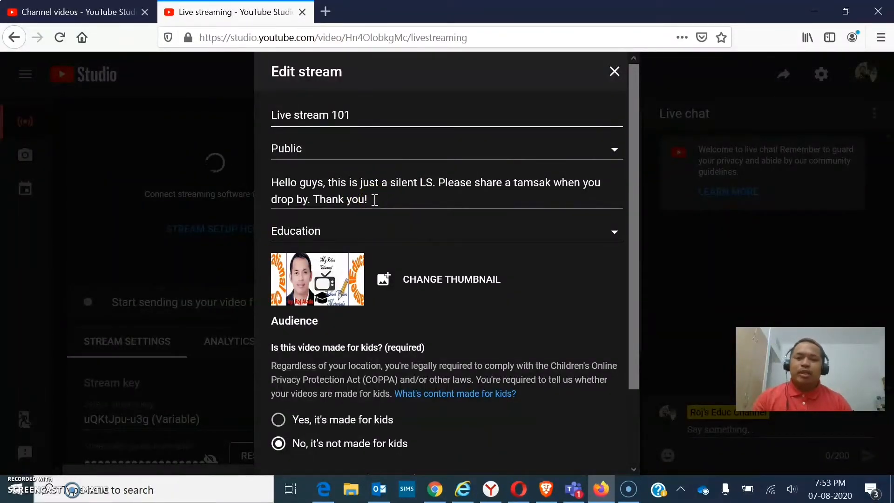
left_click(409, 285)
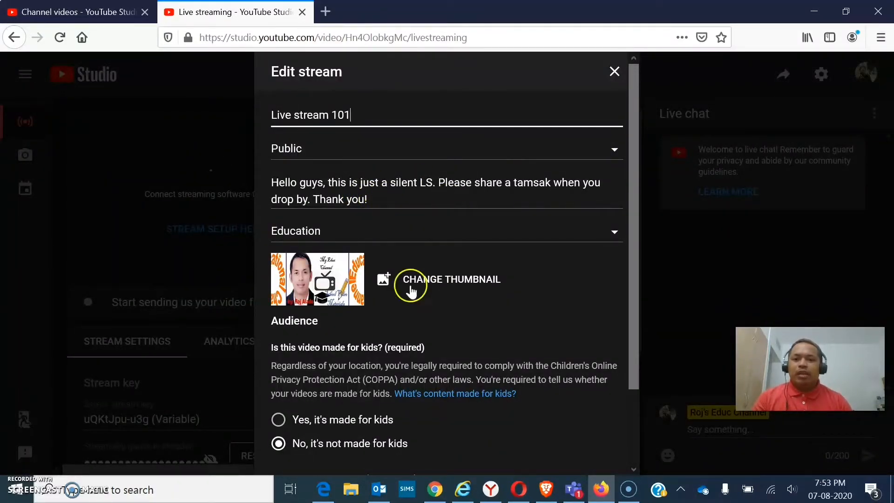
left_click(380, 283)
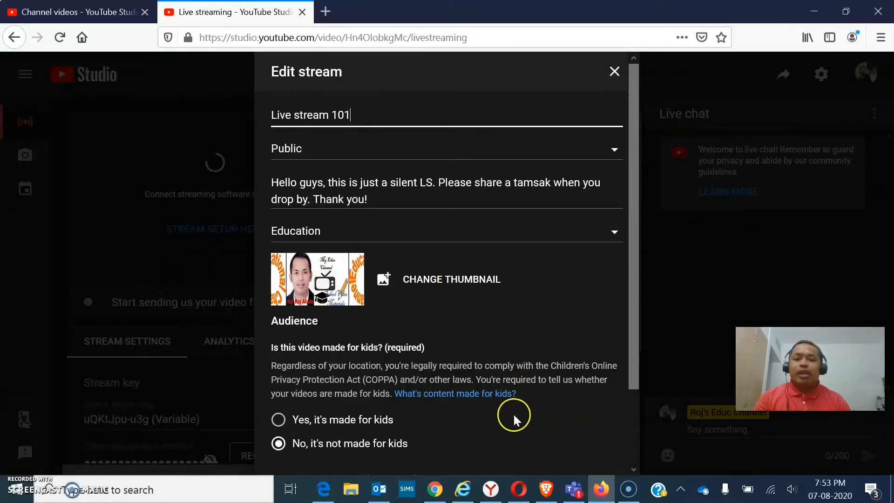
scroll(630, 430, "down", 3)
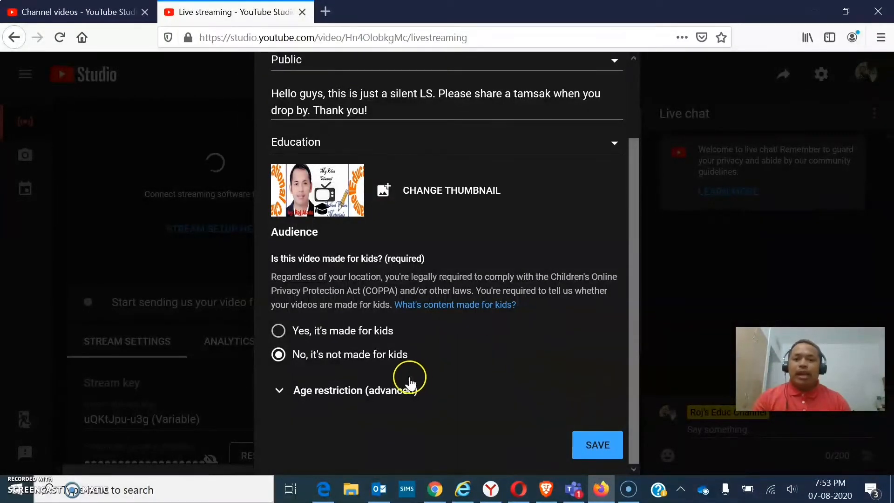
left_click(597, 445)
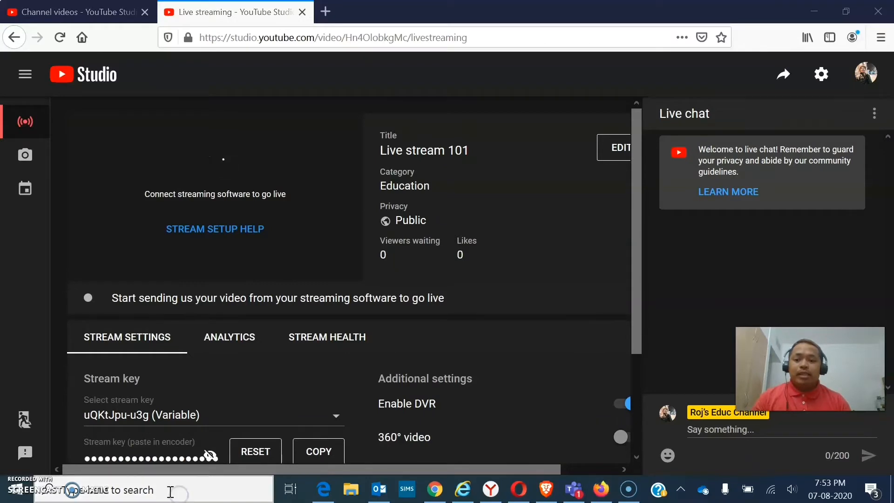
- Search Windows for "obs", launch OBS Studio (64bit) and bring its main window to the front
left_click(147, 490)
type("obs")
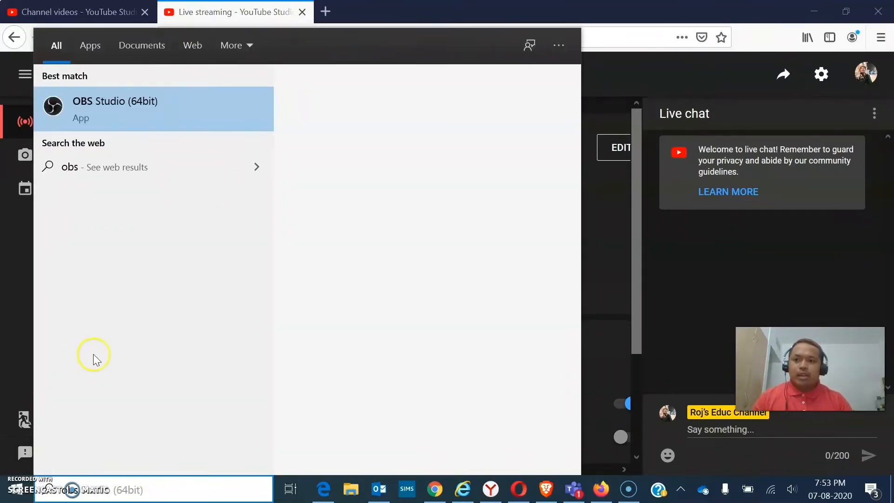
left_click(116, 119)
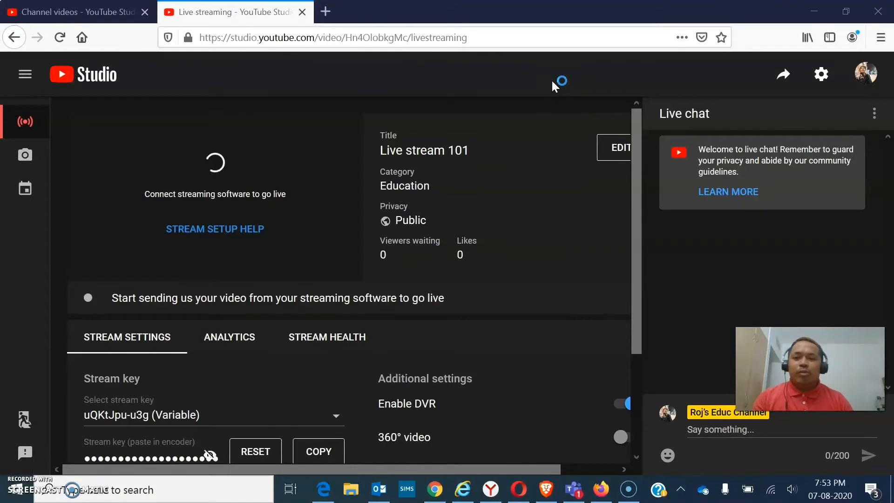
left_click(578, 179)
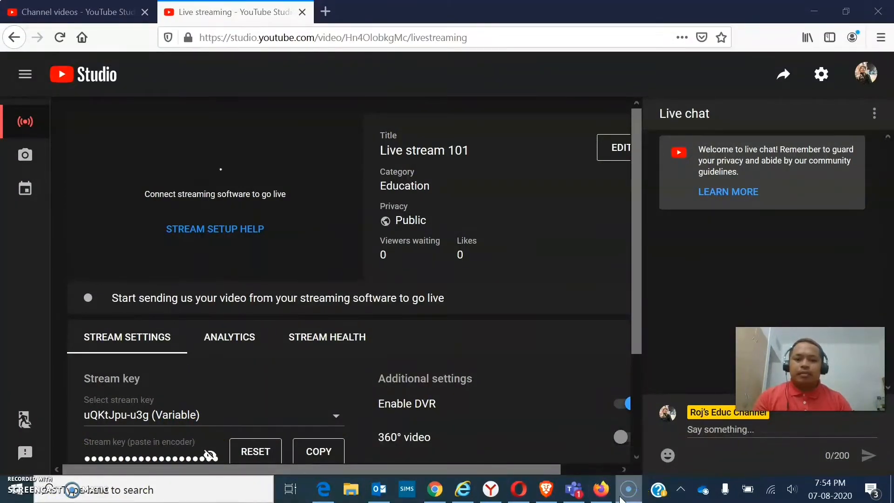
scroll(506, 415, "down", 3)
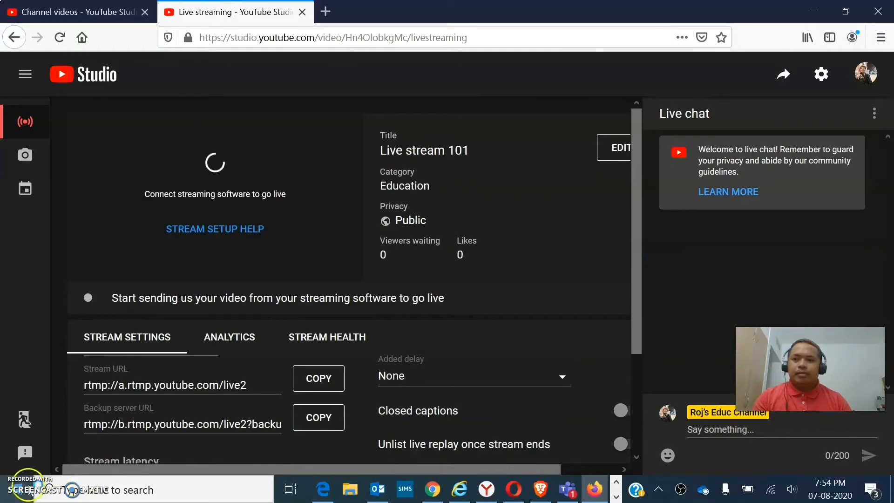
left_click(615, 497)
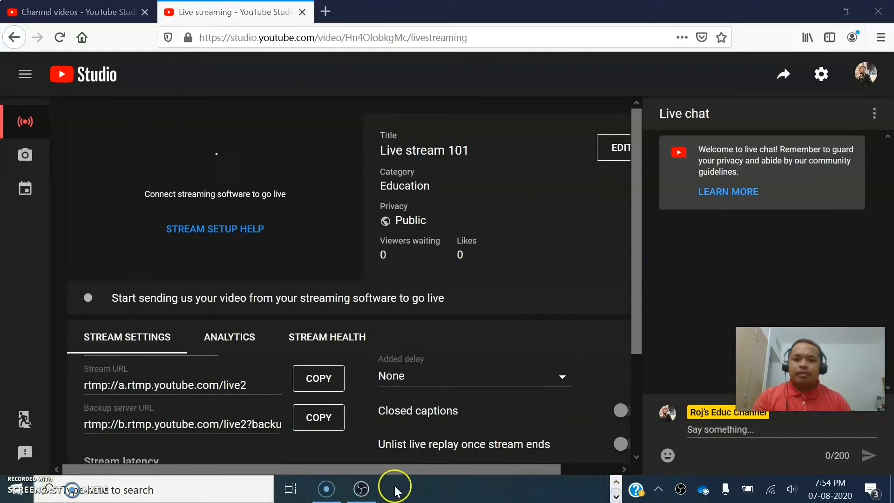
left_click(361, 488)
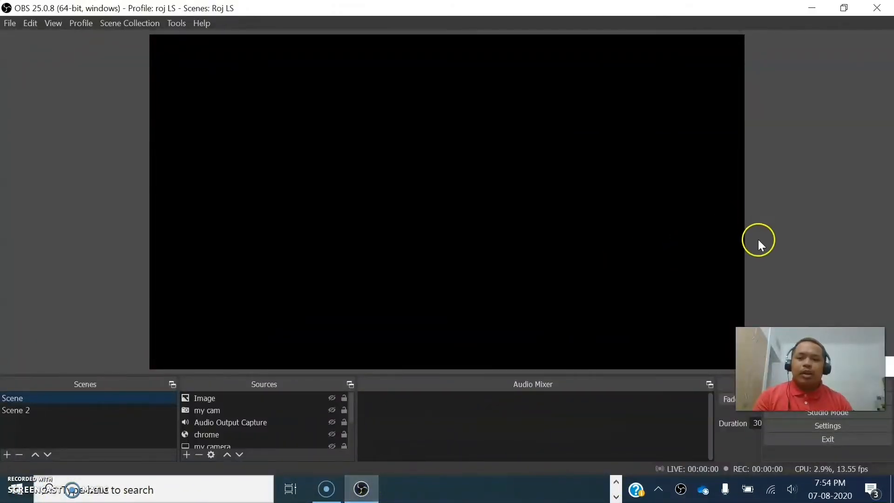
left_click_drag(828, 377, 829, 235)
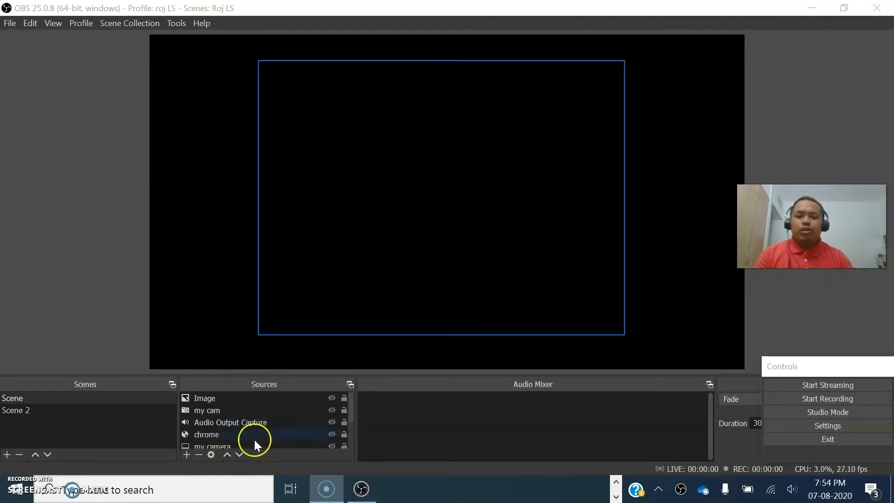
- Show the Image source in the preview and hide it again
left_click(198, 398)
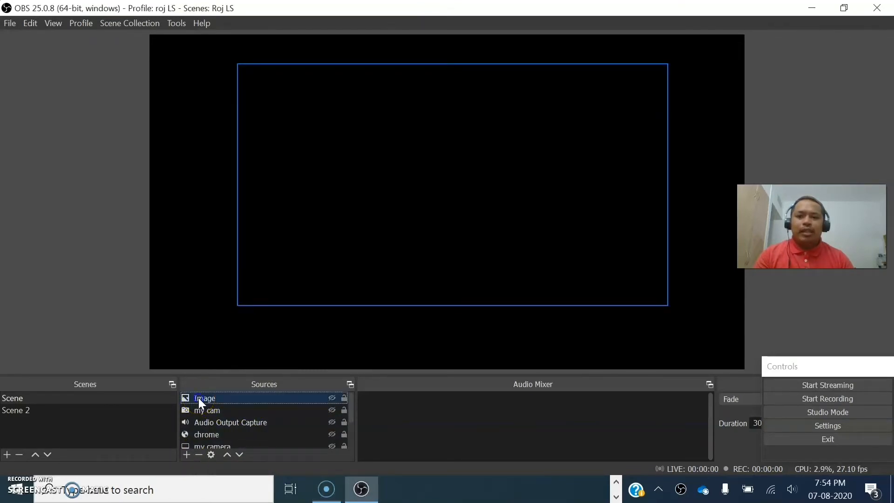
left_click(331, 398)
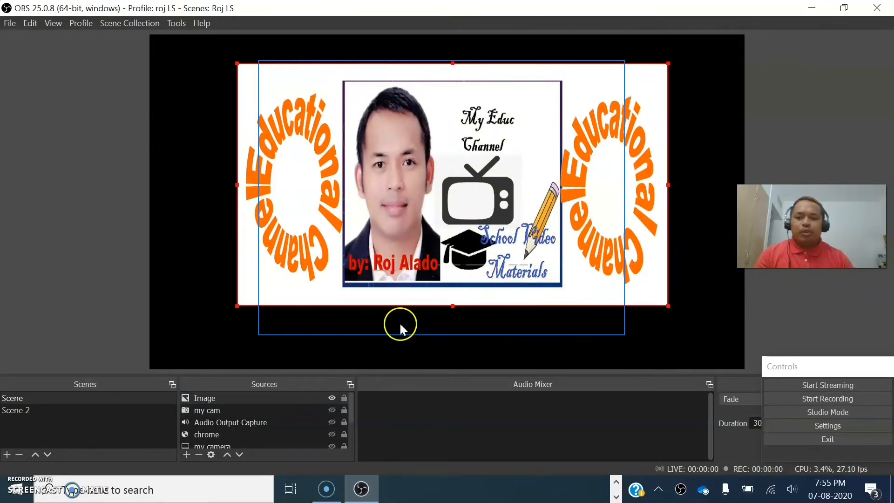
left_click(331, 398)
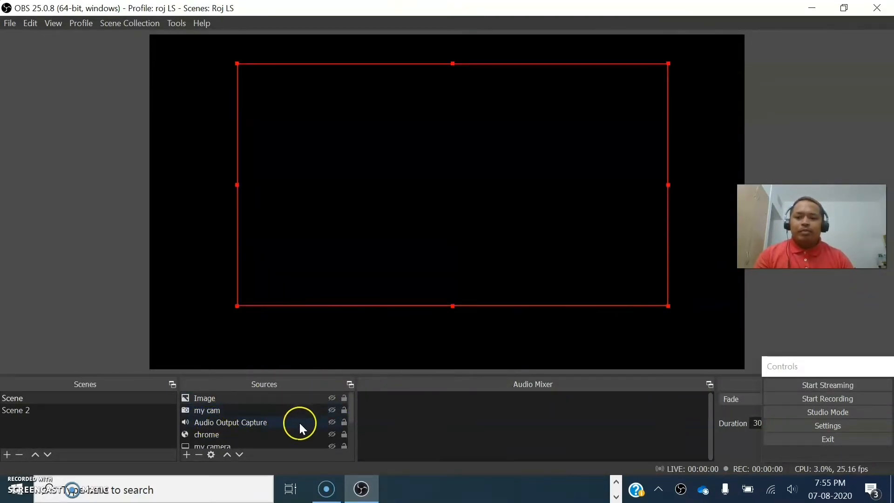
- Make the my cam and youtube sources visible in the current scene, viewing the available source types along the way
left_click(331, 410)
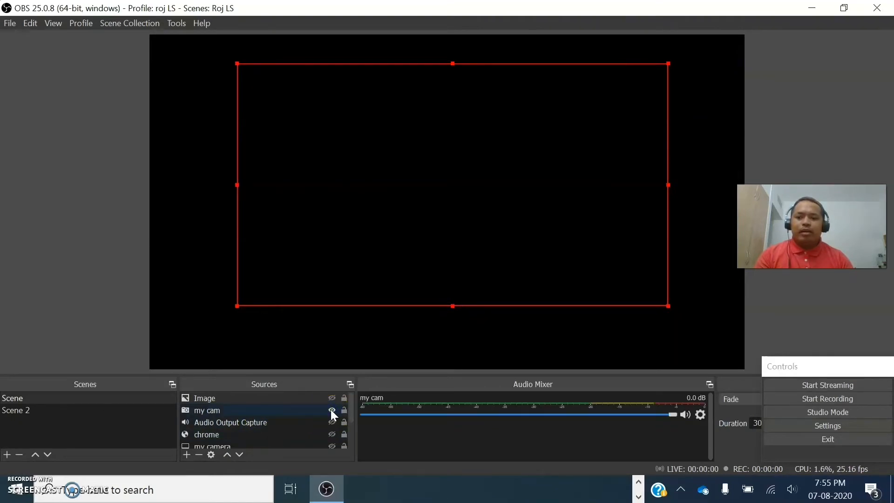
left_click(188, 459)
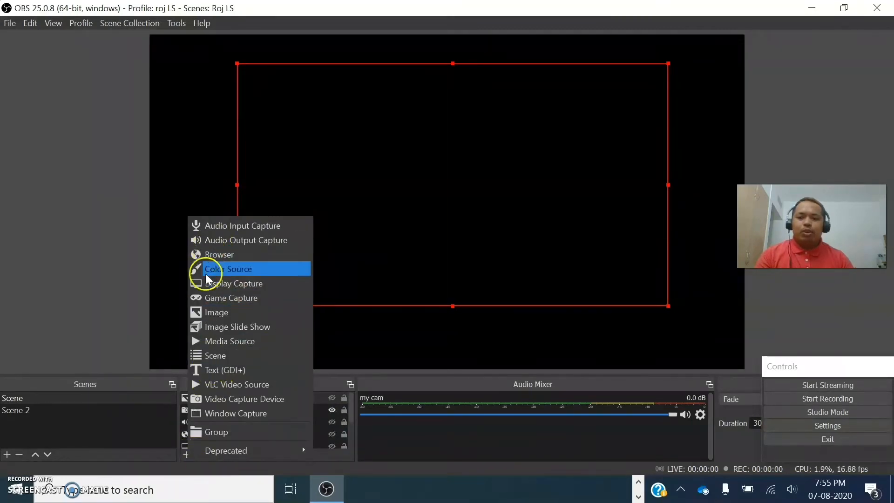
left_click(328, 373)
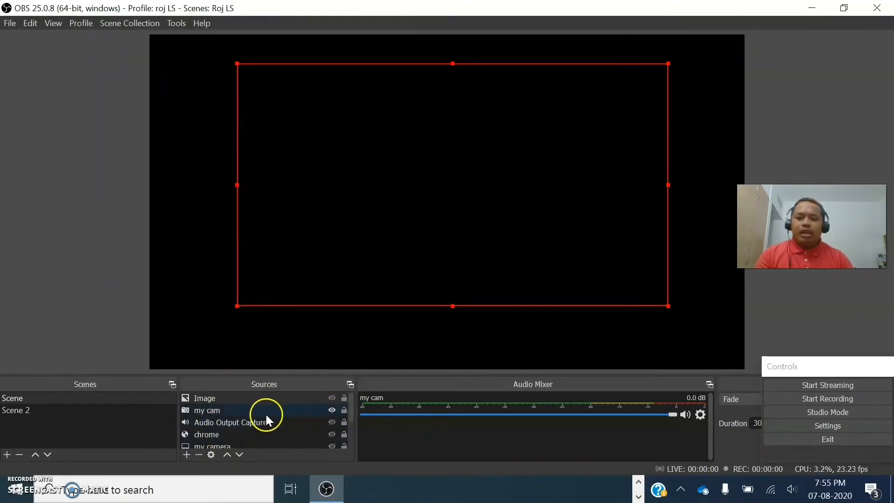
scroll(288, 432, "down", 1)
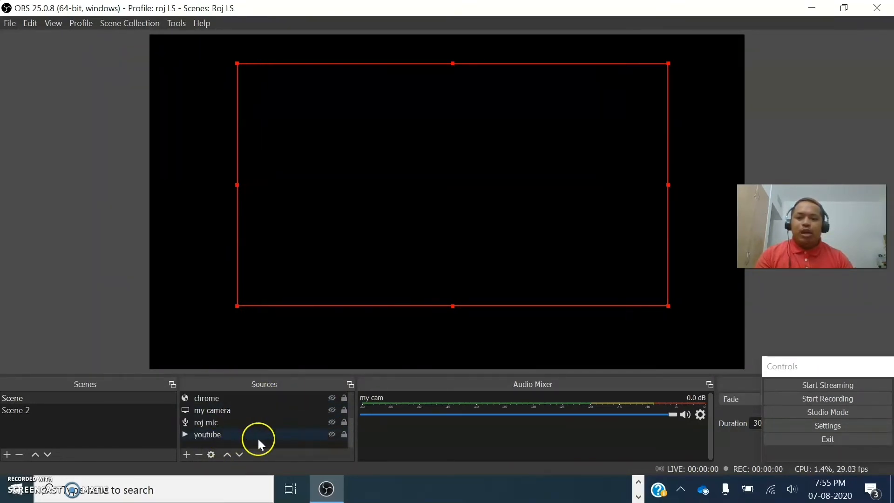
left_click(331, 434)
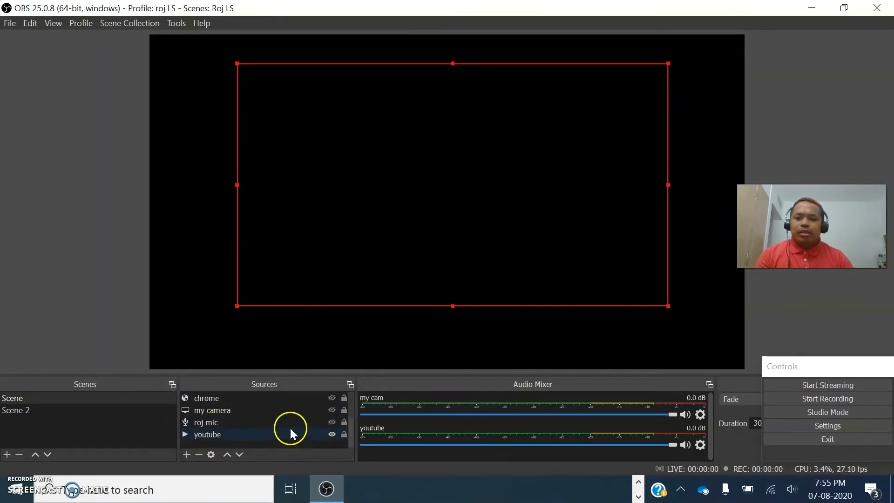
- Show and hide the my camera display source, and toggle the my cam source off and back on
left_click(332, 411)
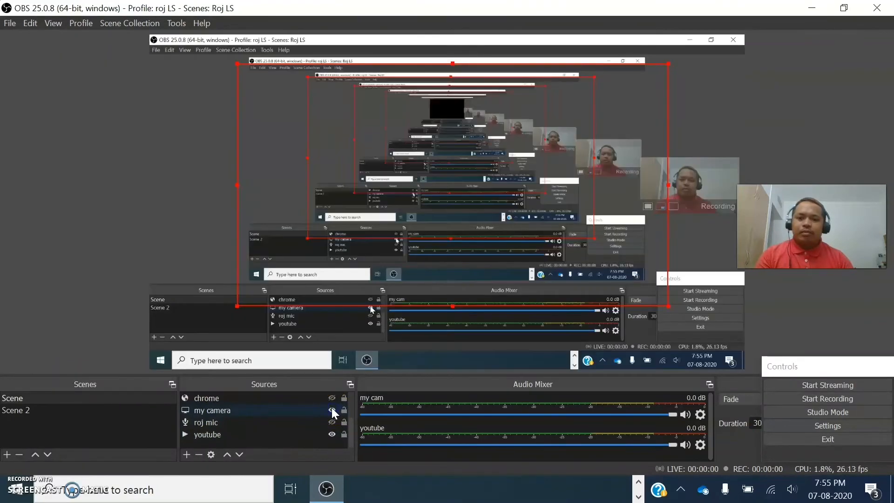
left_click(331, 411)
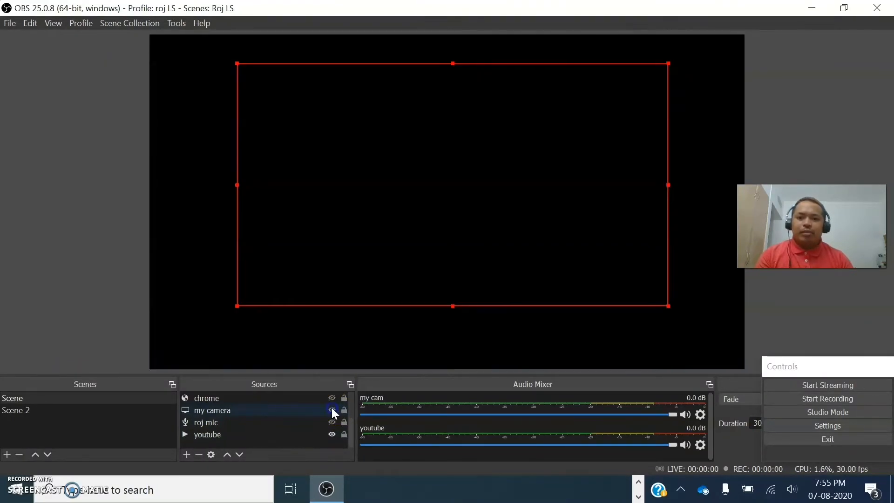
scroll(283, 422, "up", 1)
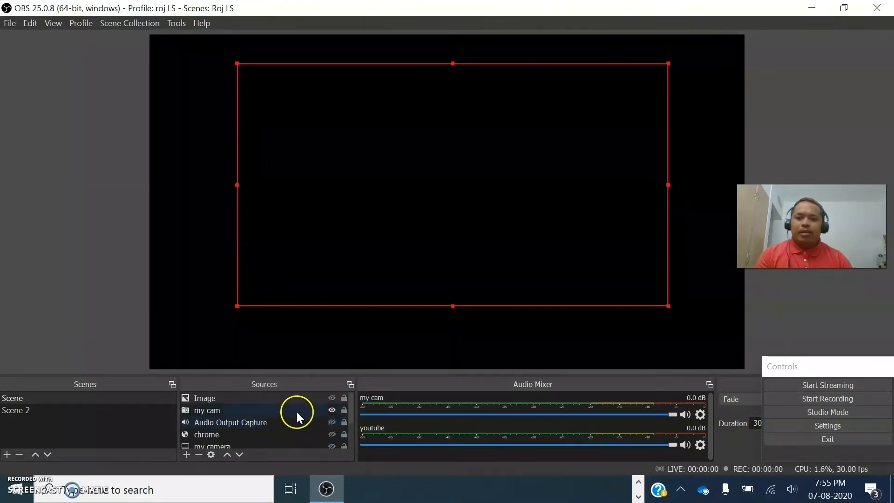
left_click(331, 410)
left_click(332, 410)
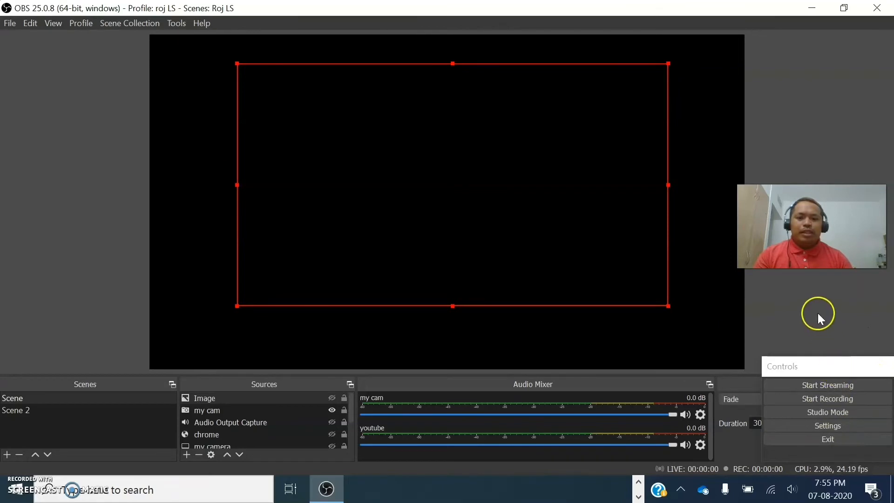
- Open the OBS settings at the Stream category with its service, server and stream key options
left_click(10, 25)
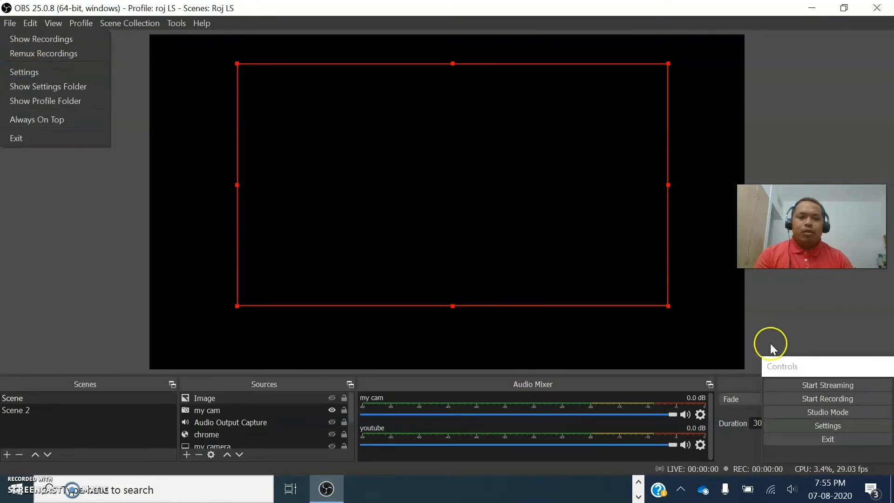
left_click(835, 426)
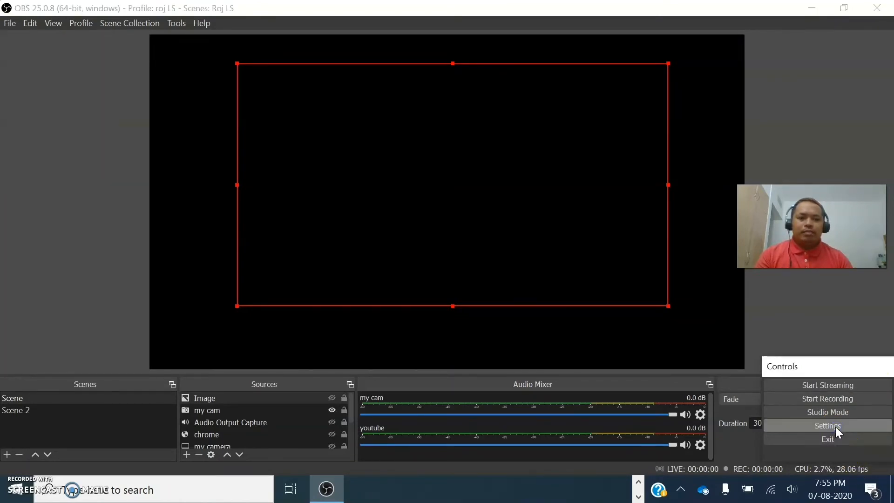
left_click(838, 426)
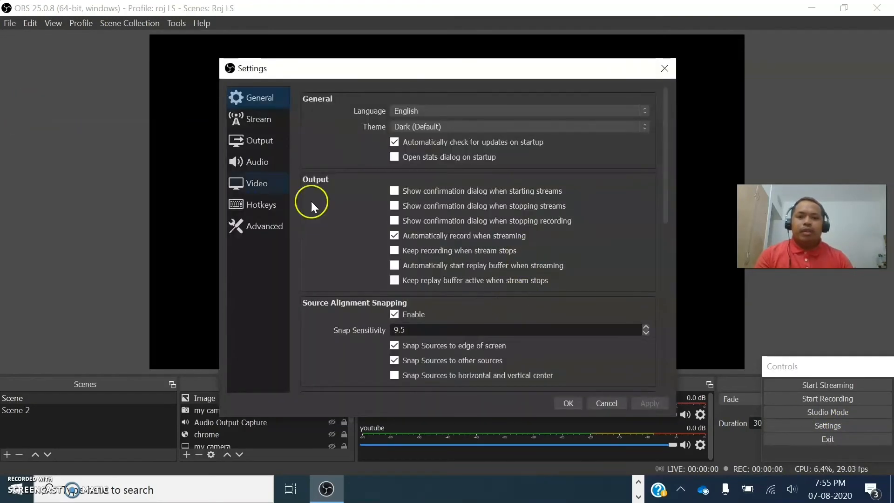
left_click(250, 121)
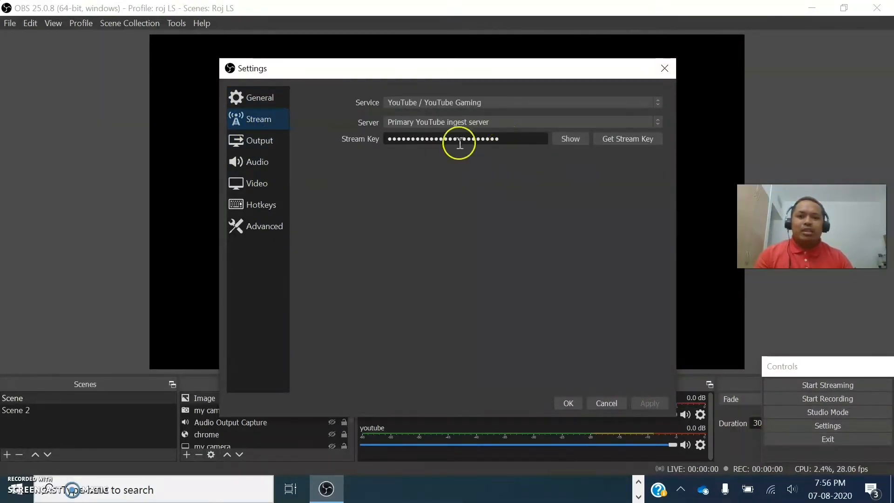
- Switch to the YouTube Studio live streaming page in Firefox and copy the Stream URL
left_click(638, 481)
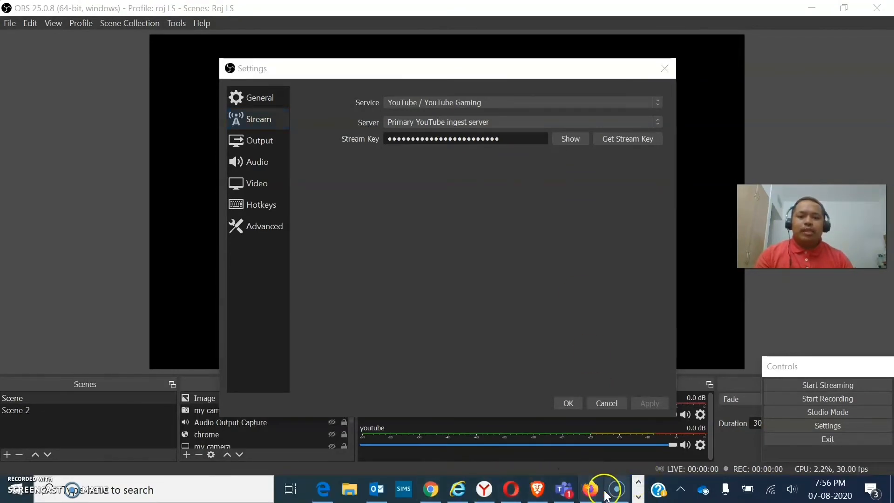
left_click(591, 489)
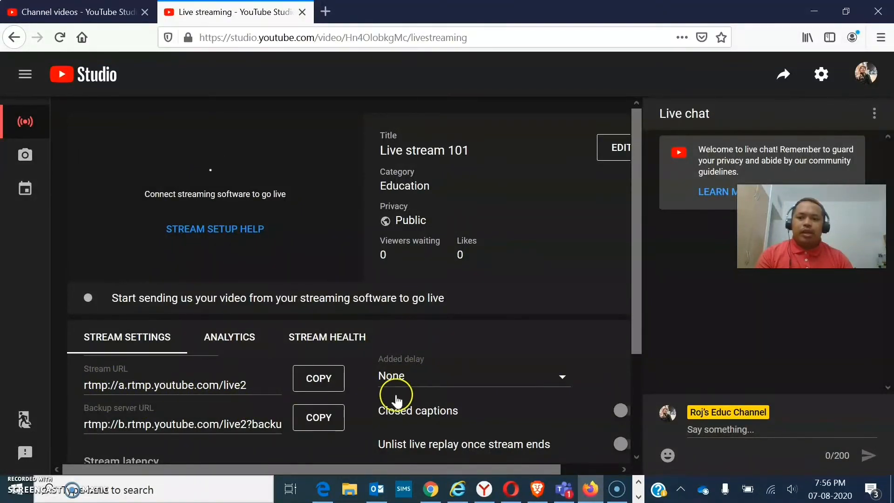
left_click(318, 381)
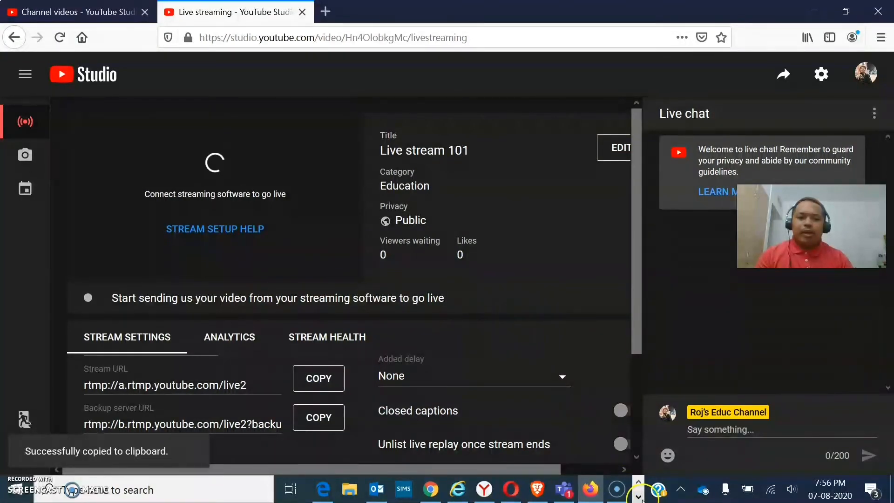
- Switch back to OBS, replace the Stream Key field's content with the copied Stream URL, and save the settings
left_click(639, 497)
left_click(328, 489)
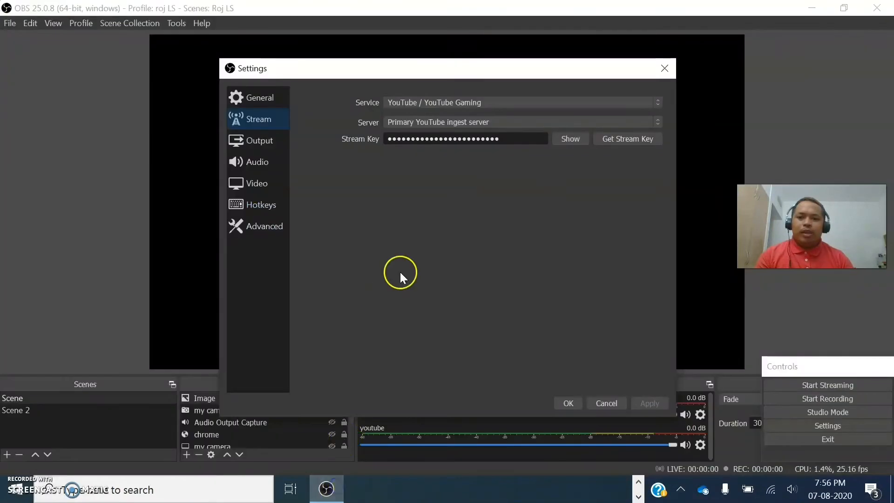
double_click(514, 139)
key("ctrl+v")
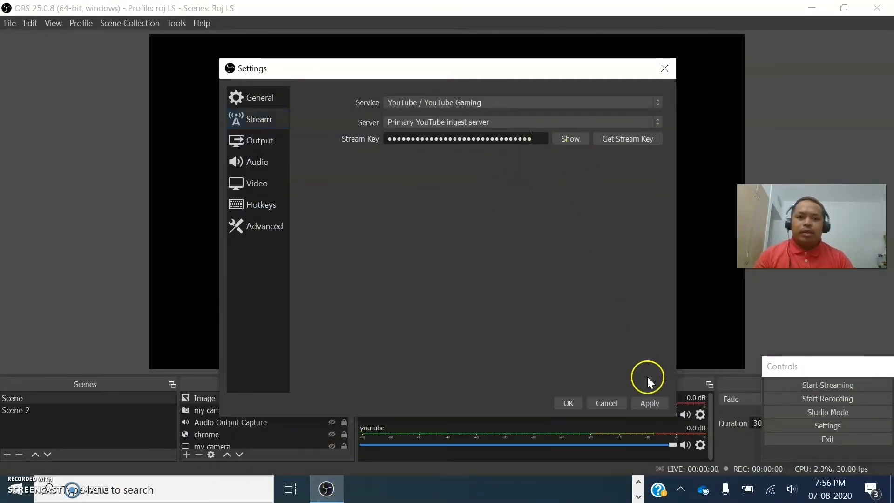
left_click(651, 407)
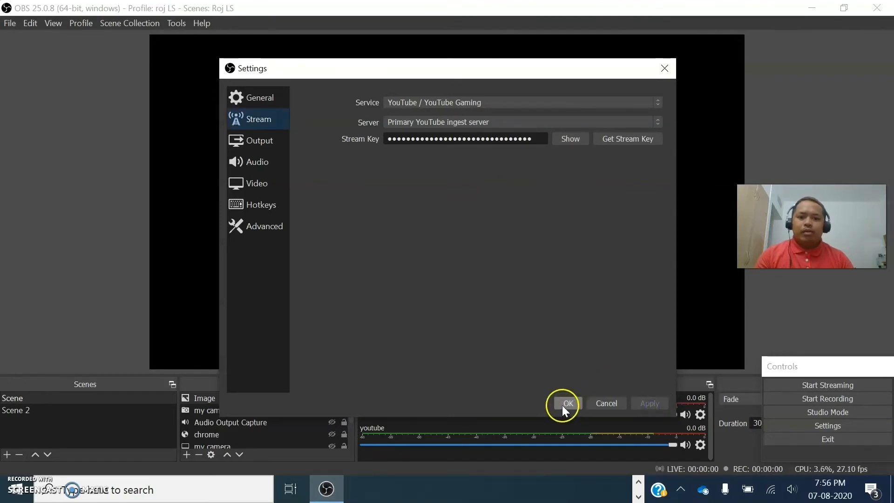
left_click(563, 404)
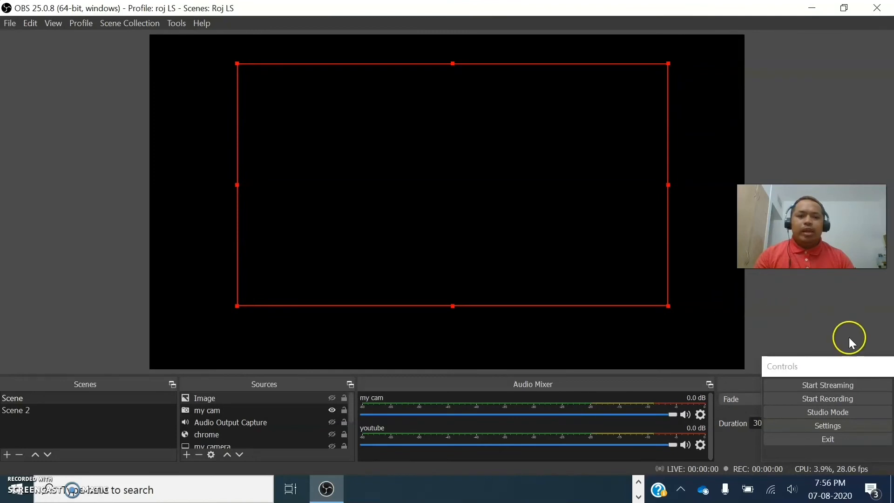
- Try to start streaming to YouTube with the saved stream settings and dismiss the connection dialog
left_click(823, 383)
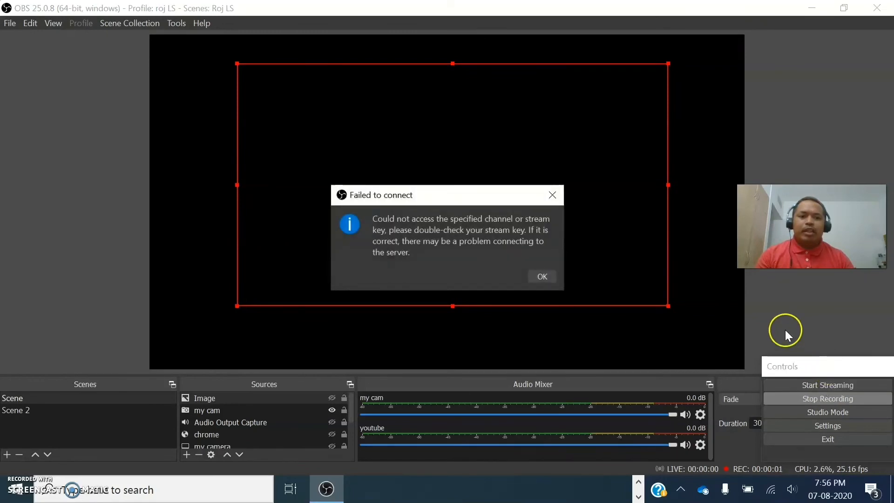
left_click(544, 278)
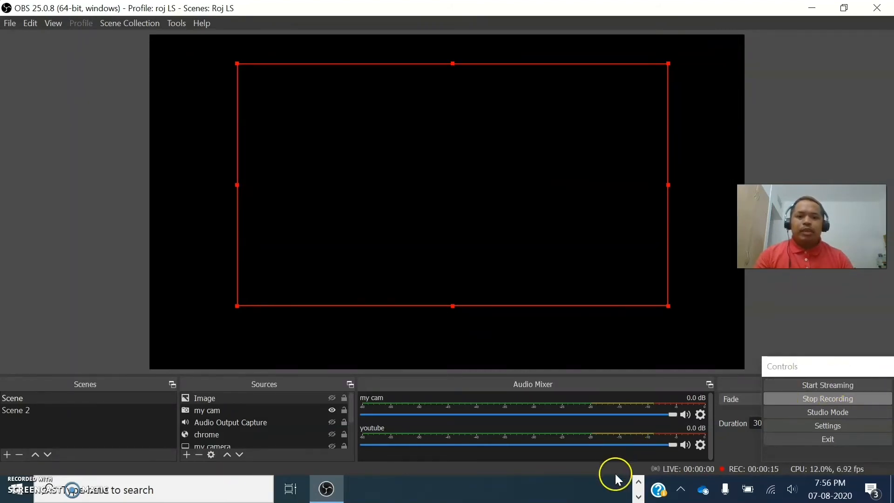
- Switch from OBS back to the live streaming page for "Live stream 101" in Firefox
left_click(638, 482)
left_click(436, 492)
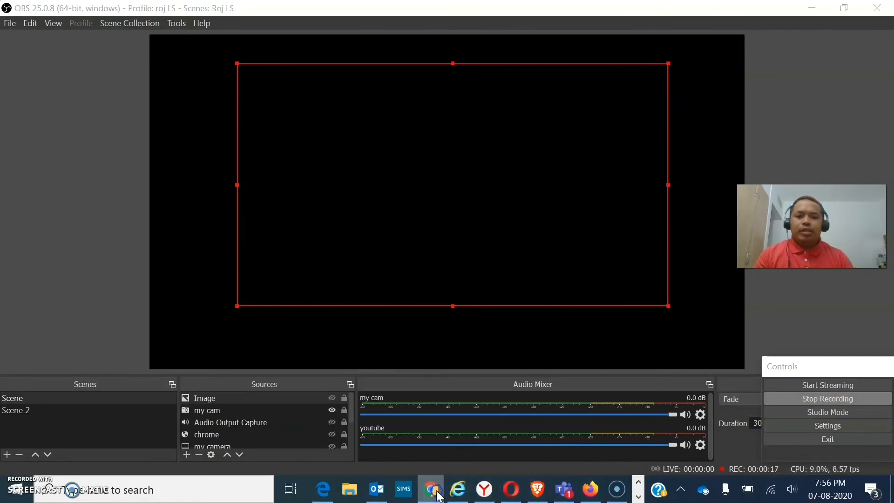
left_click(437, 491)
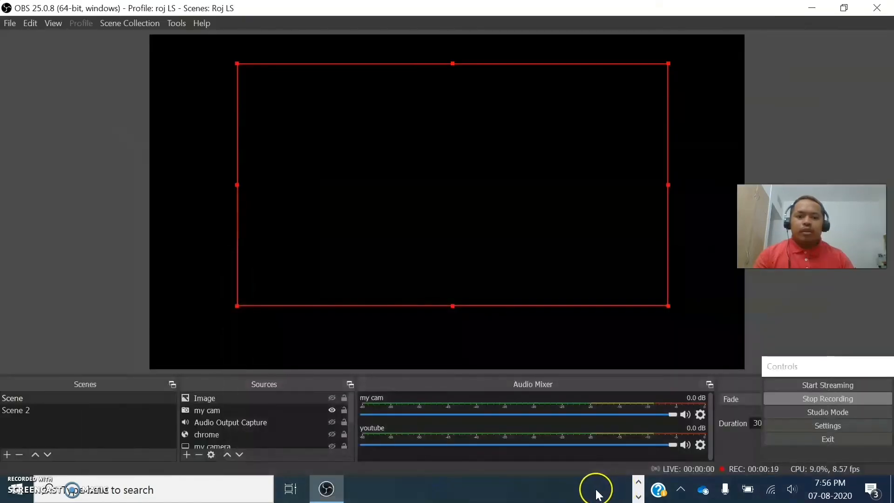
left_click(638, 484)
left_click(597, 496)
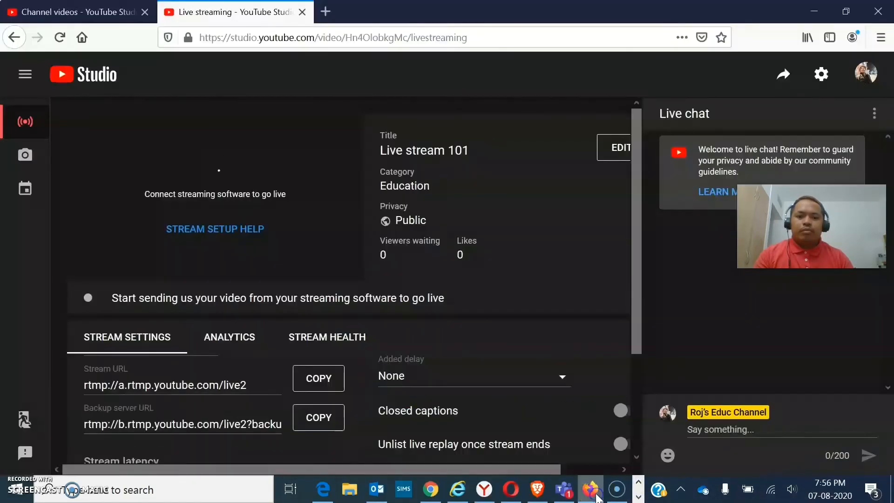